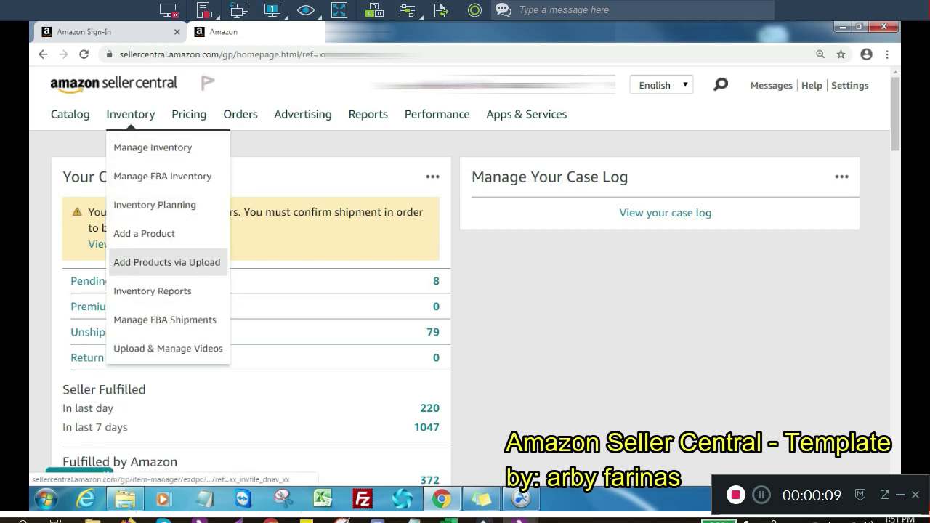
Step: Go to Add Products via Upload from the Inventory menu and scroll to the template section
{"action": "left_click", "coordinate": [166, 262]}
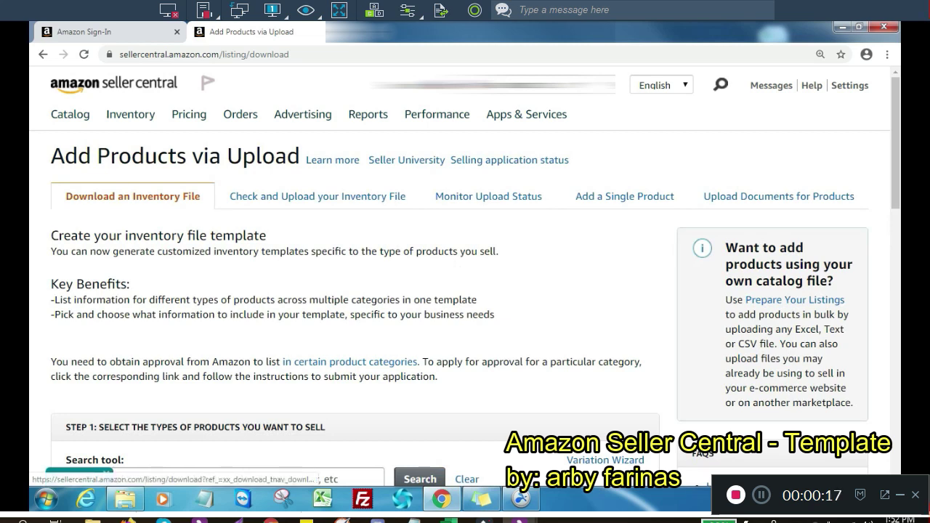
{"action": "scroll", "coordinate": [458, 262], "scroll_direction": "down", "scroll_amount": 2}
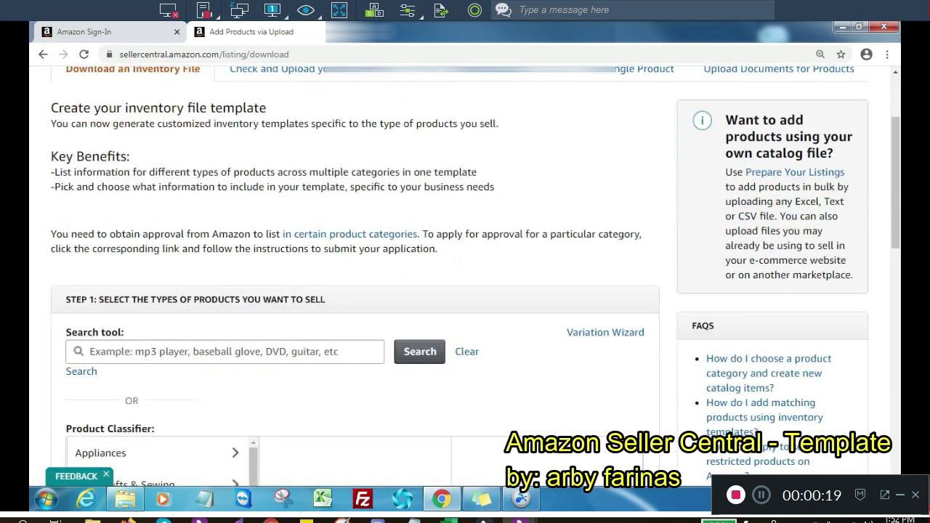
Step: Search product types for 'baby thermometer' and review the 10 matching categories
{"action": "left_click", "coordinate": [218, 352]}
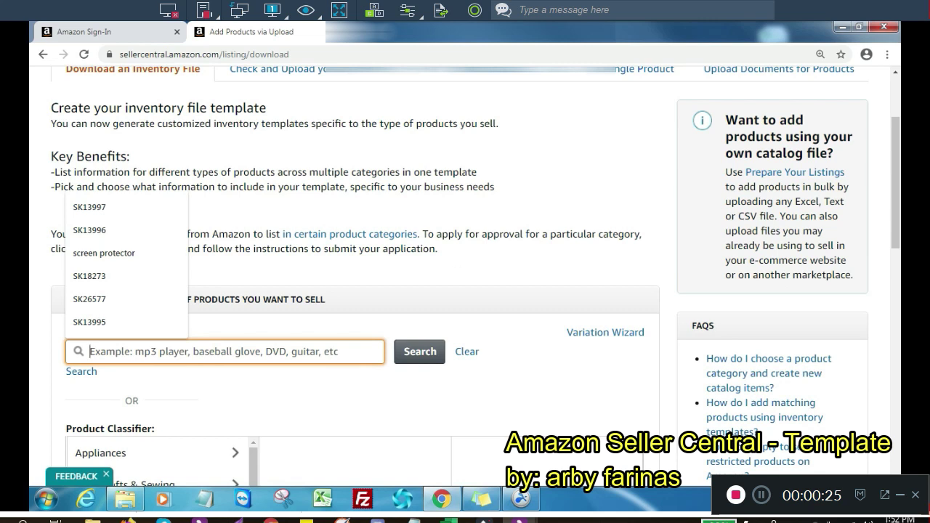
{"action": "type", "text": "ba"}
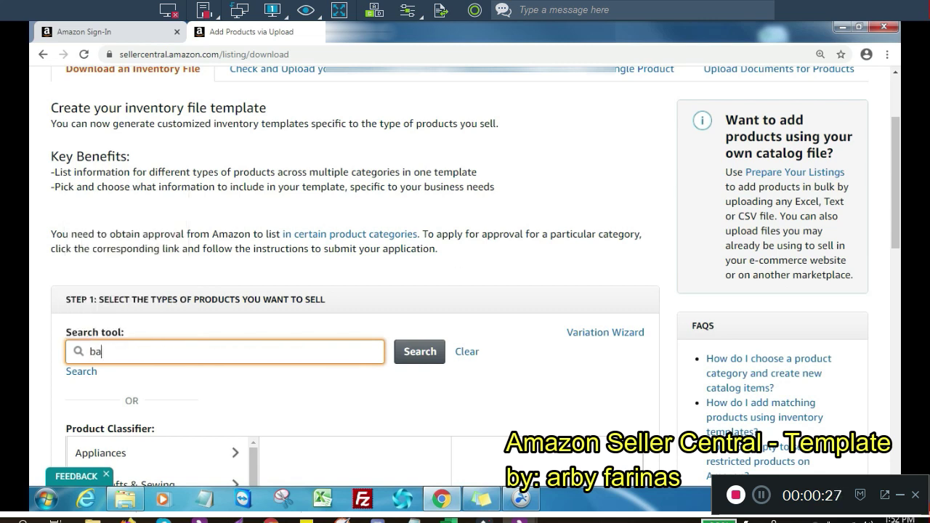
{"action": "type", "text": "by thermo"}
{"action": "type", "text": "meter"}
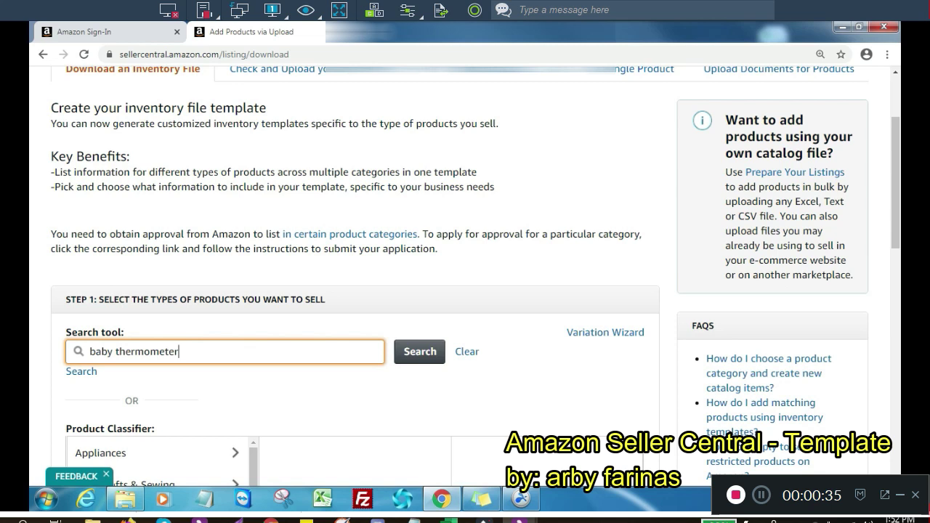
{"action": "key", "text": "Tab"}
{"action": "key", "text": "Return"}
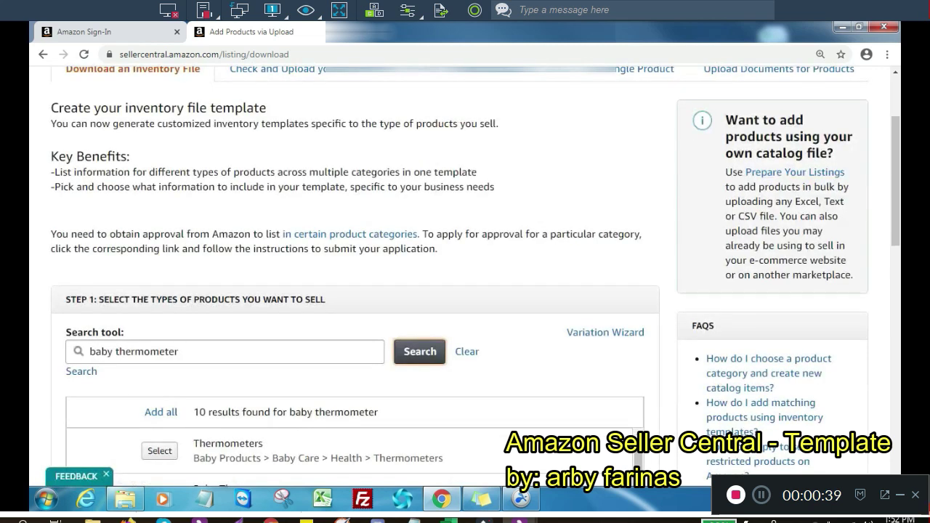
{"action": "scroll", "coordinate": [465, 276], "scroll_direction": "down", "scroll_amount": 2}
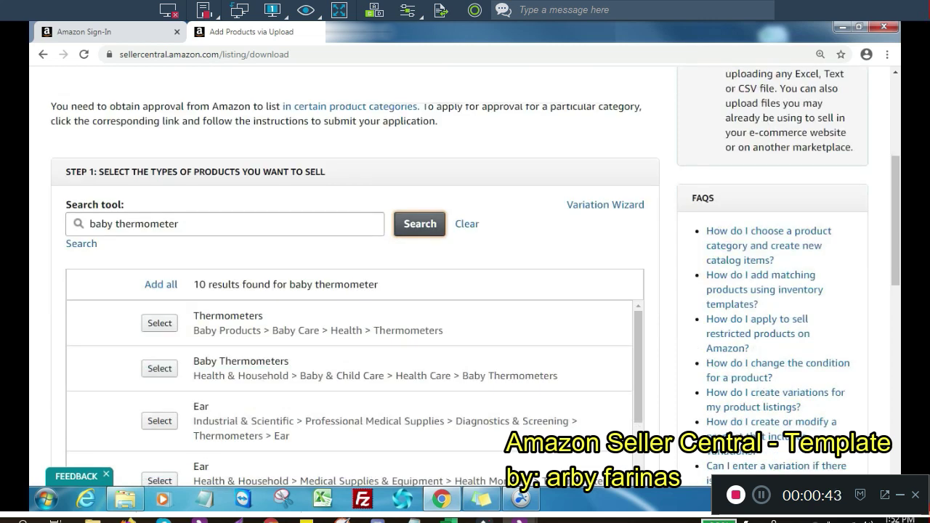
{"action": "left_click_drag", "start_coordinate": [194, 284], "coordinate": [377, 284]}
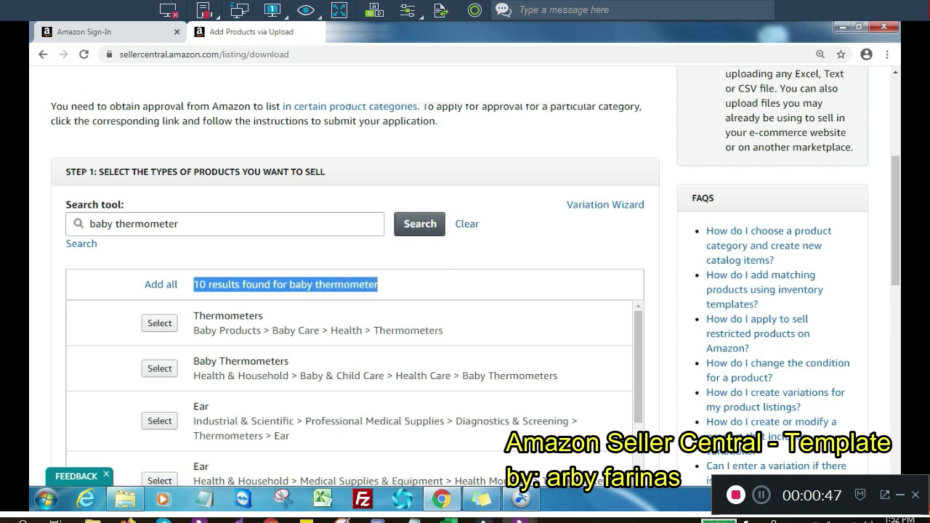
{"action": "scroll", "coordinate": [349, 393], "scroll_direction": "down", "scroll_amount": 3}
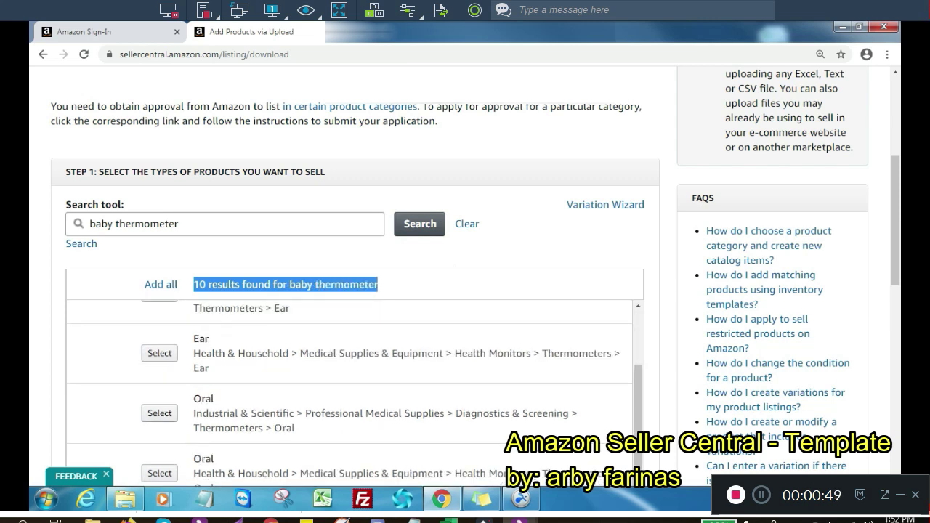
{"action": "scroll", "coordinate": [348, 393], "scroll_direction": "up", "scroll_amount": 3}
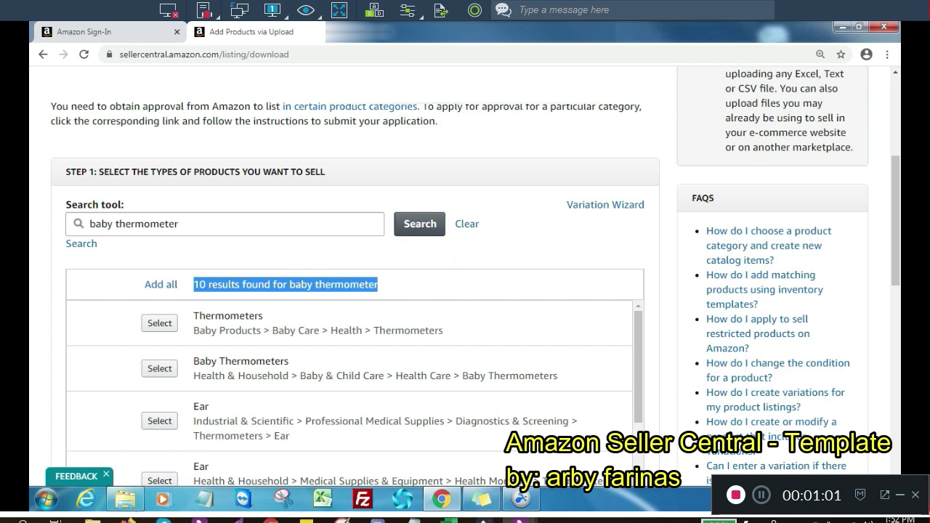
Step: Select the Baby Thermometers category and scroll down to the summary and the Lite template type step
{"action": "left_click", "coordinate": [159, 368]}
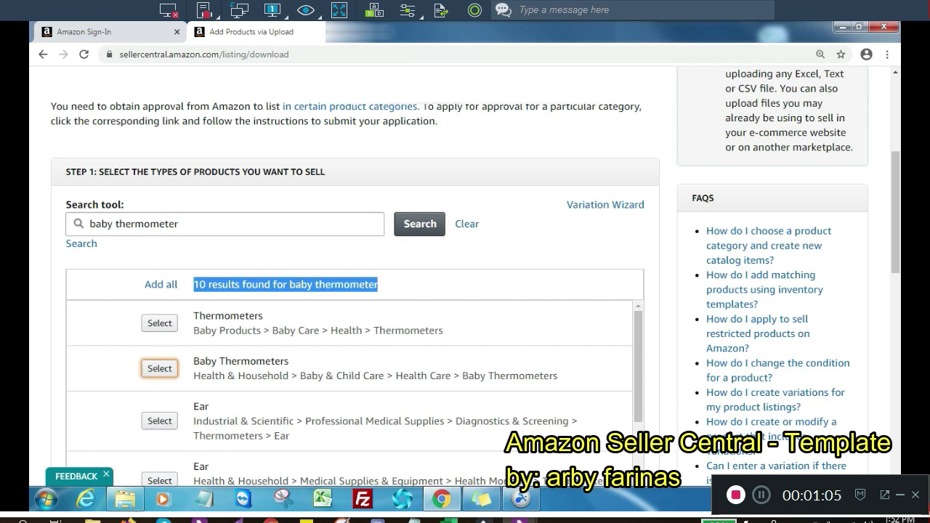
{"action": "scroll", "coordinate": [348, 393], "scroll_direction": "down", "scroll_amount": 2}
{"action": "scroll", "coordinate": [348, 392], "scroll_direction": "down", "scroll_amount": 2}
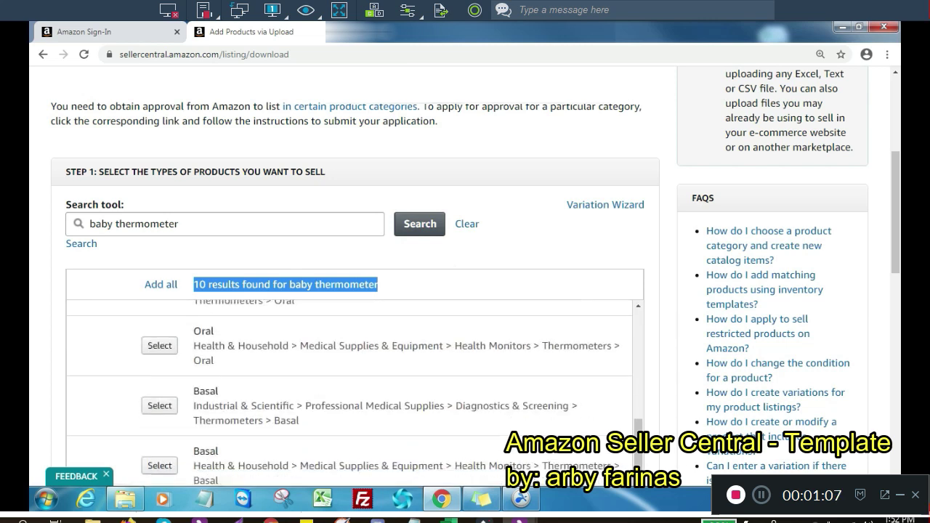
{"action": "scroll", "coordinate": [349, 392], "scroll_direction": "down", "scroll_amount": 1}
{"action": "scroll", "coordinate": [348, 392], "scroll_direction": "down", "scroll_amount": 3}
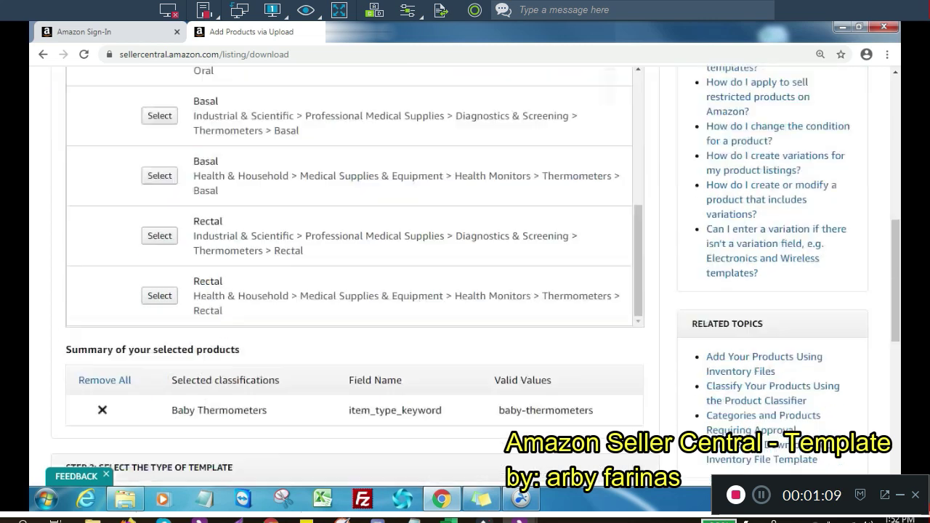
{"action": "scroll", "coordinate": [349, 393], "scroll_direction": "down", "scroll_amount": 2}
{"action": "scroll", "coordinate": [476, 277], "scroll_direction": "down", "scroll_amount": 1}
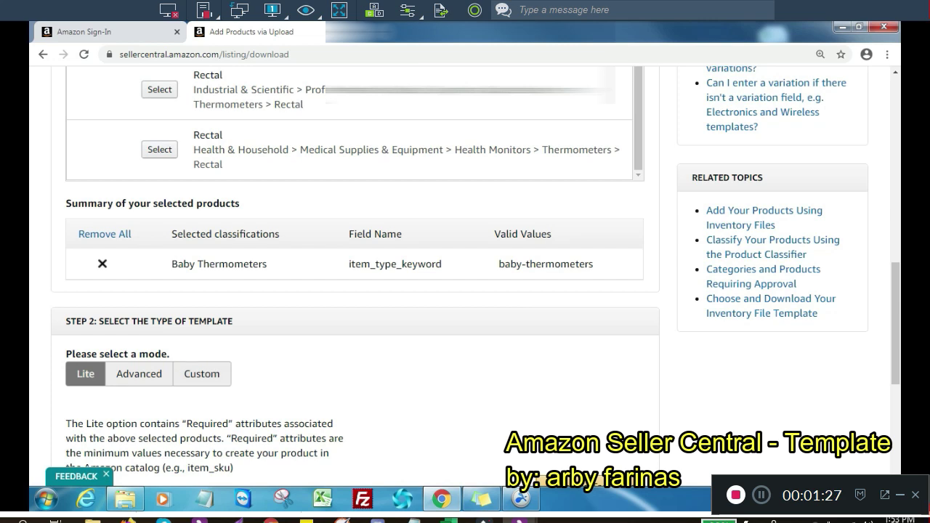
Step: Download the Lite Baby Thermometers template and preview the Advanced template mode
{"action": "scroll", "coordinate": [355, 276], "scroll_direction": "down", "scroll_amount": 3}
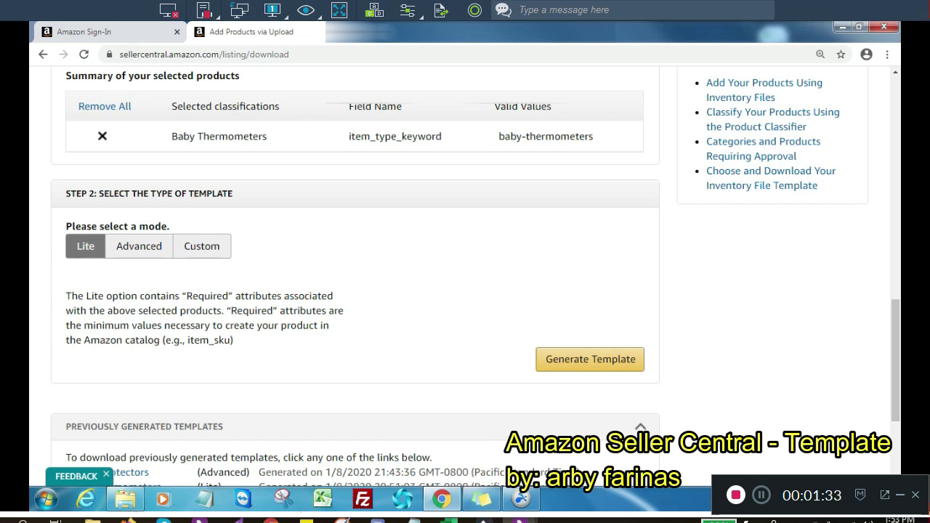
{"action": "left_click", "coordinate": [590, 359]}
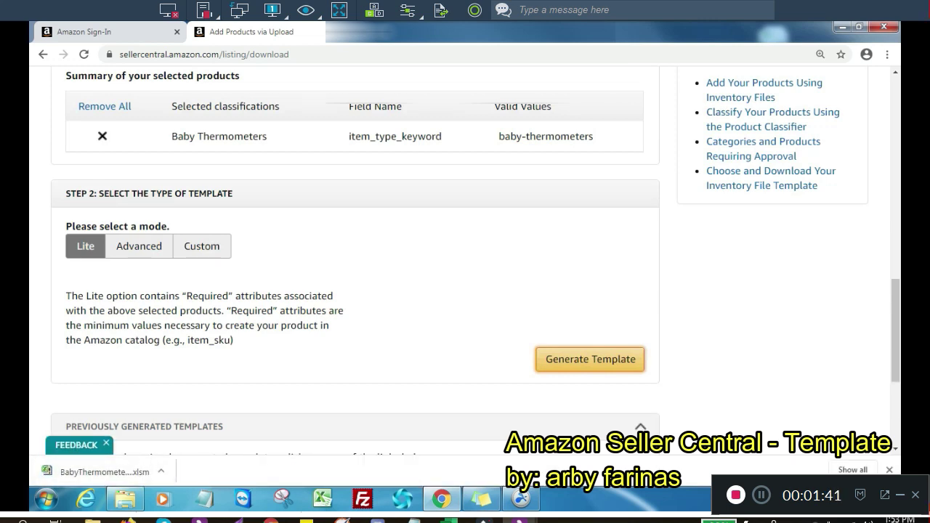
{"action": "left_click", "coordinate": [139, 245]}
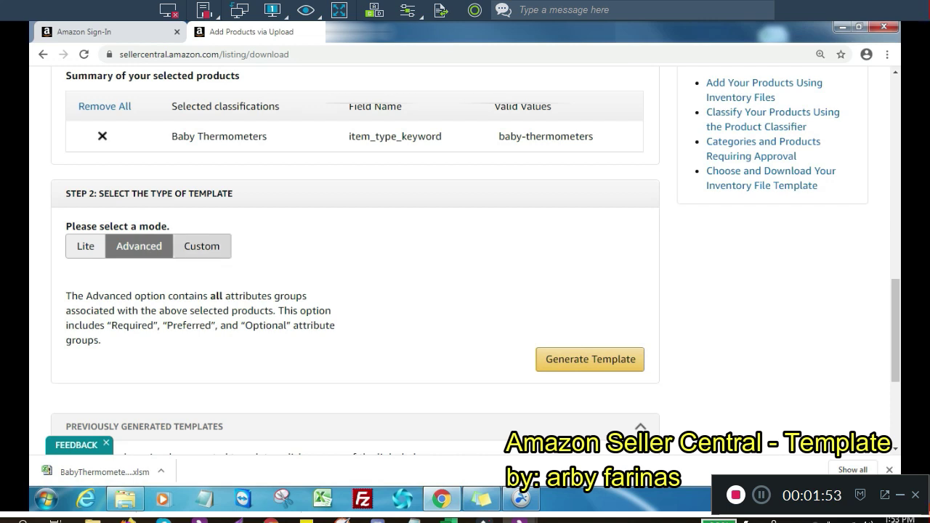
Step: Browse the Custom attribute groups, revert to Lite, and open the downloaded Baby Thermometers .xlsm file
{"action": "left_click", "coordinate": [201, 245]}
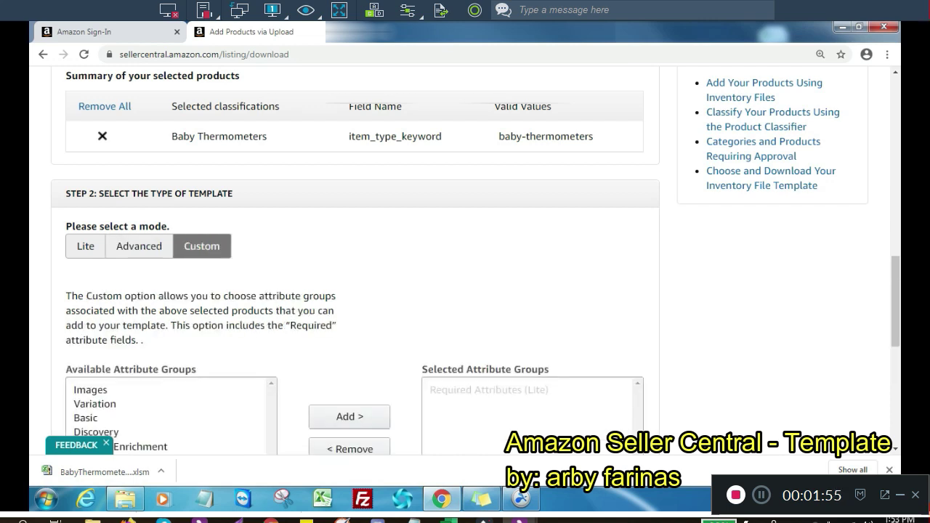
{"action": "scroll", "coordinate": [356, 291], "scroll_direction": "down", "scroll_amount": 4}
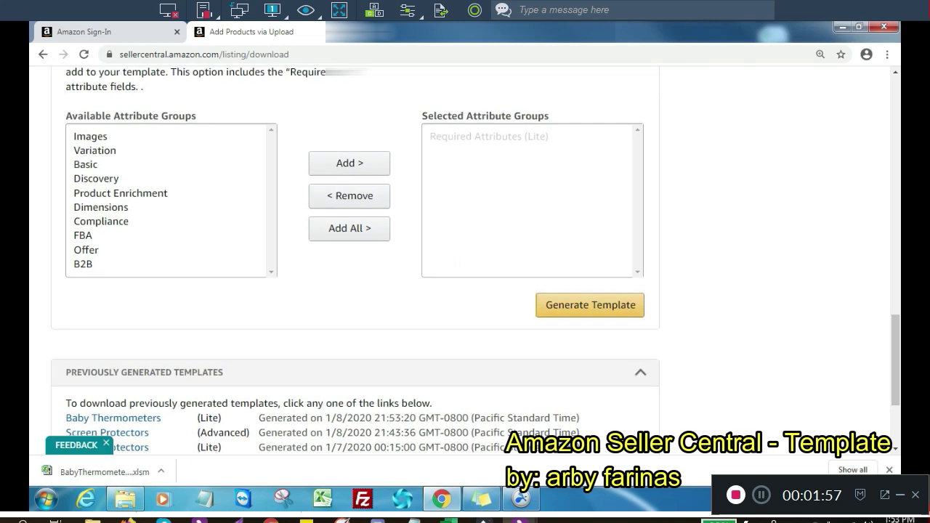
{"action": "scroll", "coordinate": [356, 291], "scroll_direction": "up", "scroll_amount": 2}
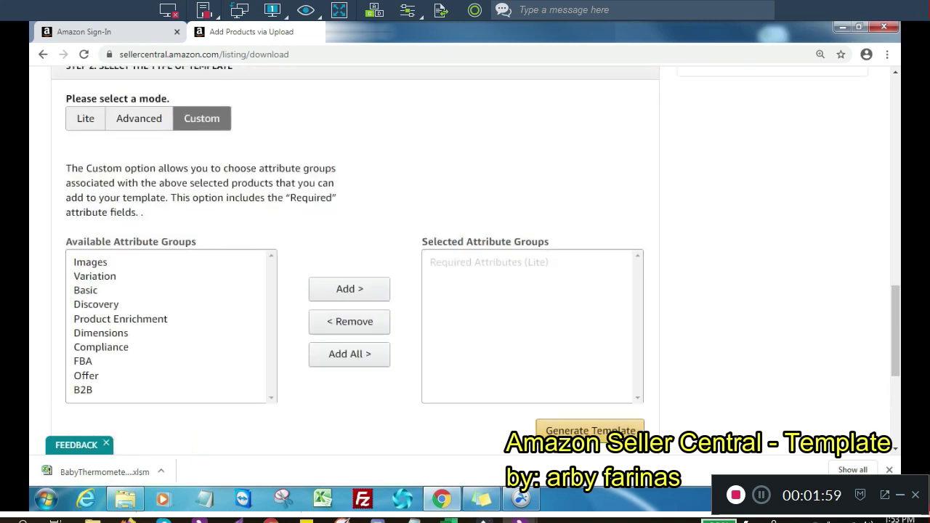
{"action": "left_click", "coordinate": [85, 118]}
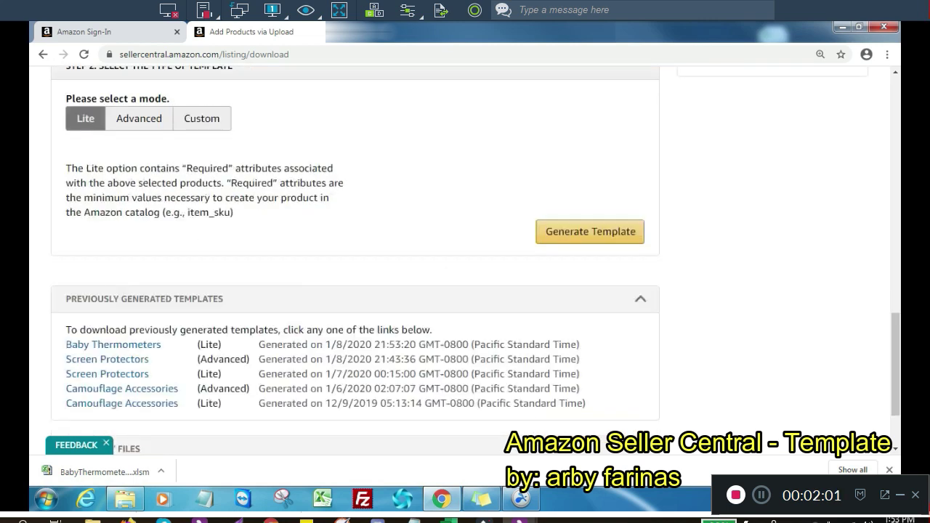
{"action": "left_click", "coordinate": [95, 472]}
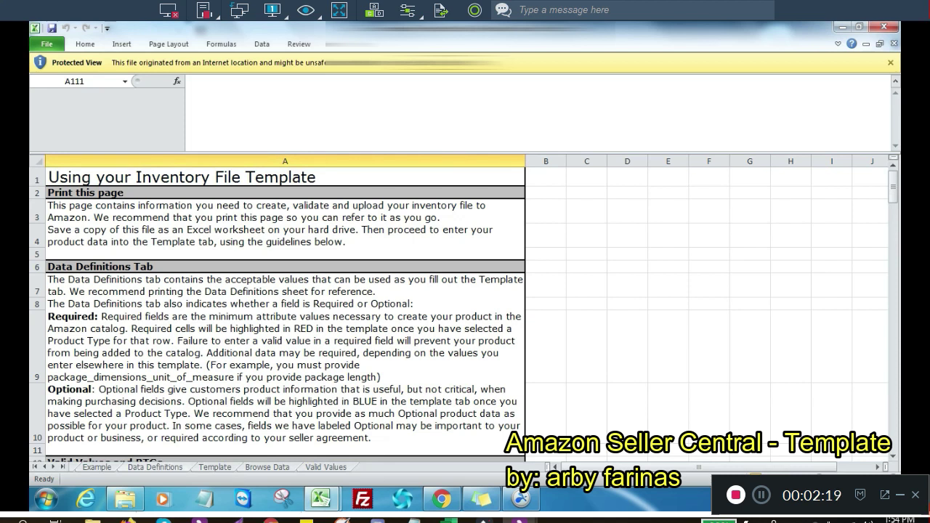
Step: Review the Example sheet's sample product across its sku, title, product ID, brand and msrp columns
{"action": "key", "text": "ctrl+Page_Down"}
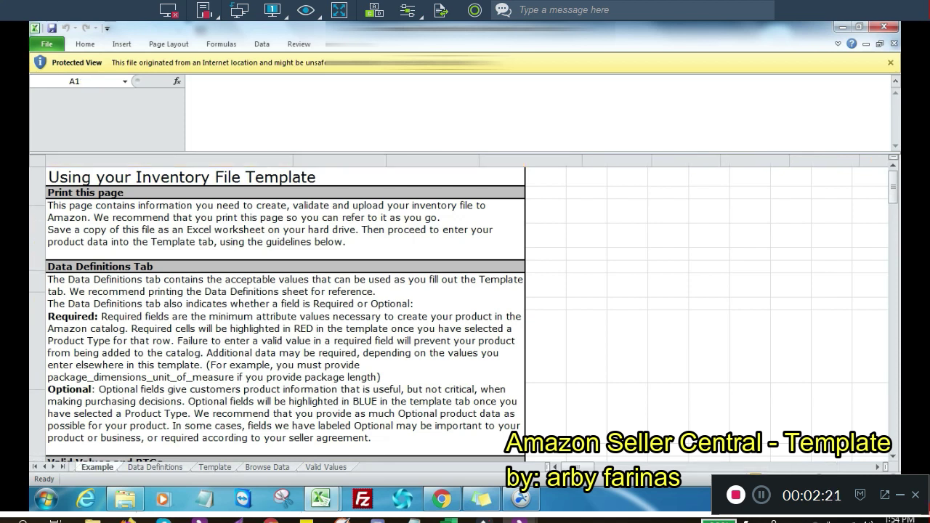
{"action": "key", "text": "Down"}
{"action": "key", "text": "Down"}
{"action": "key", "text": "Down"}
{"action": "key", "text": "Right"}
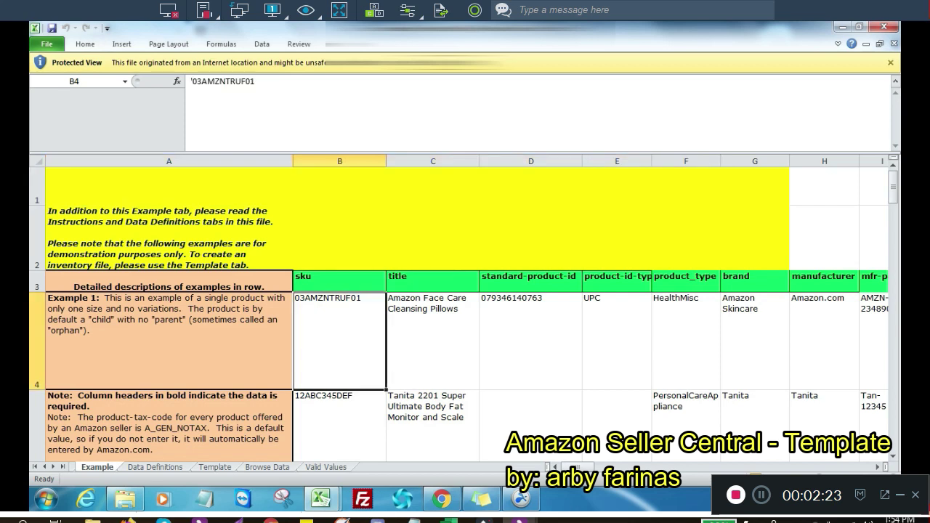
{"action": "key", "text": "Right"}
{"action": "key", "text": "Right"}
{"action": "key", "text": "Right"}
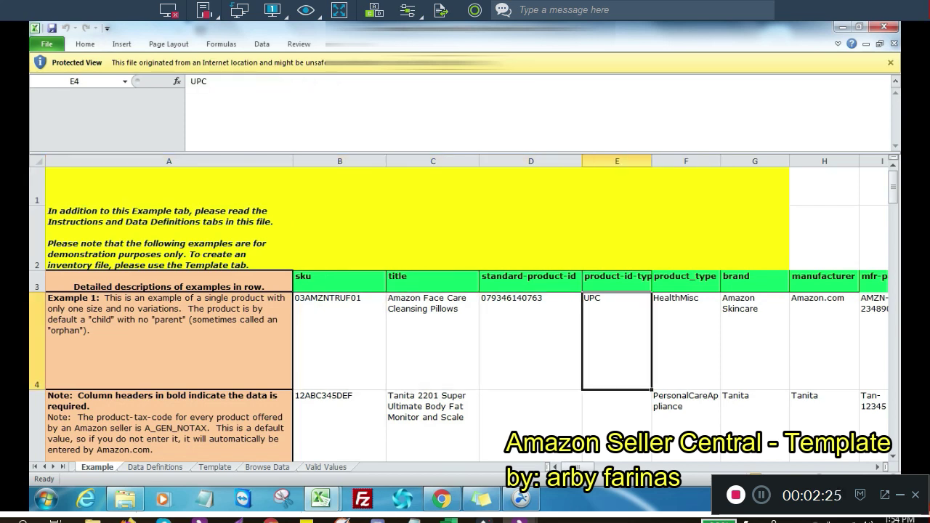
{"action": "key", "text": "Right"}
{"action": "key", "text": "Right"}
{"action": "key", "text": "Right"}
{"action": "key", "text": "Right"}
{"action": "key", "text": "Right"}
{"action": "key", "text": "Right"}
{"action": "key", "text": "Right"}
{"action": "key", "text": "Right"}
{"action": "key", "text": "Right"}
{"action": "key", "text": "Right"}
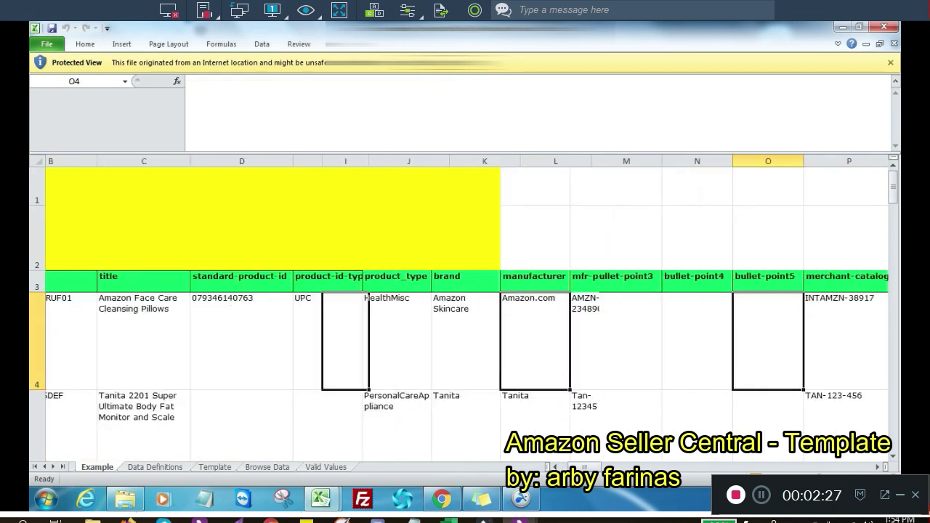
{"action": "key", "text": "Right"}
{"action": "key", "text": "Right"}
{"action": "key", "text": "Right"}
{"action": "key", "text": "Right"}
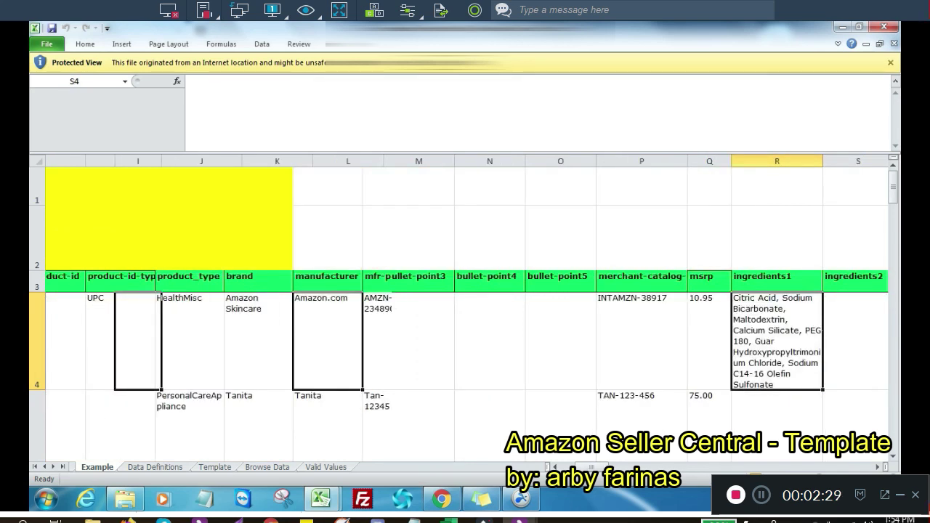
{"action": "key", "text": "Right"}
{"action": "key", "text": "Right"}
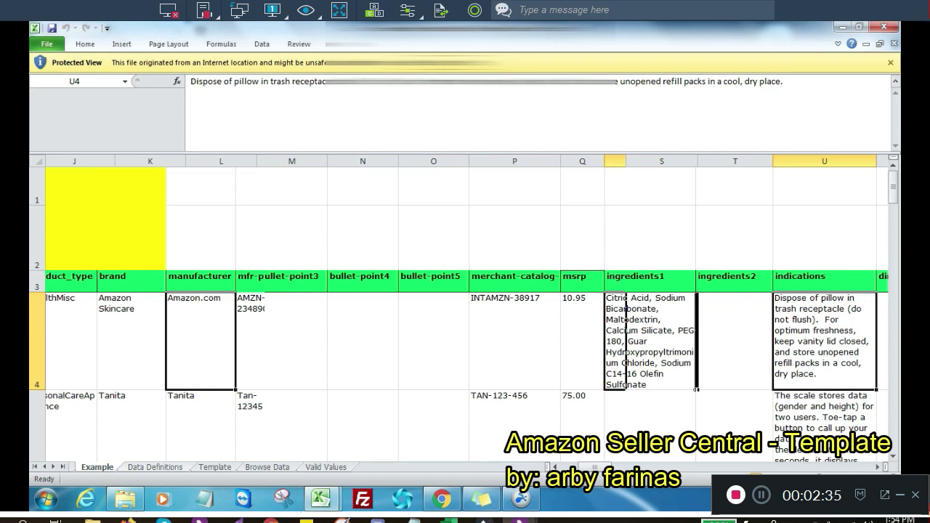
Step: Look through the Data Definitions field guide, then move on to the Template sheet
{"action": "key", "text": "ctrl+Page_Down"}
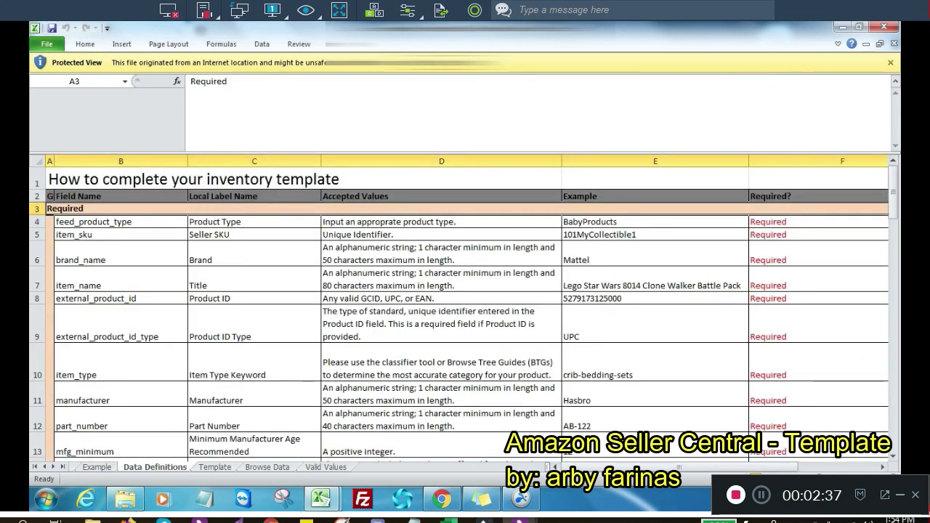
{"action": "key", "text": "Down"}
{"action": "key", "text": "Right"}
{"action": "key", "text": "Right"}
{"action": "key", "text": "Down"}
{"action": "key", "text": "Right"}
{"action": "key", "text": "Down"}
{"action": "key", "text": "Down"}
{"action": "key", "text": "Down"}
{"action": "key", "text": "Down"}
{"action": "key", "text": "Down"}
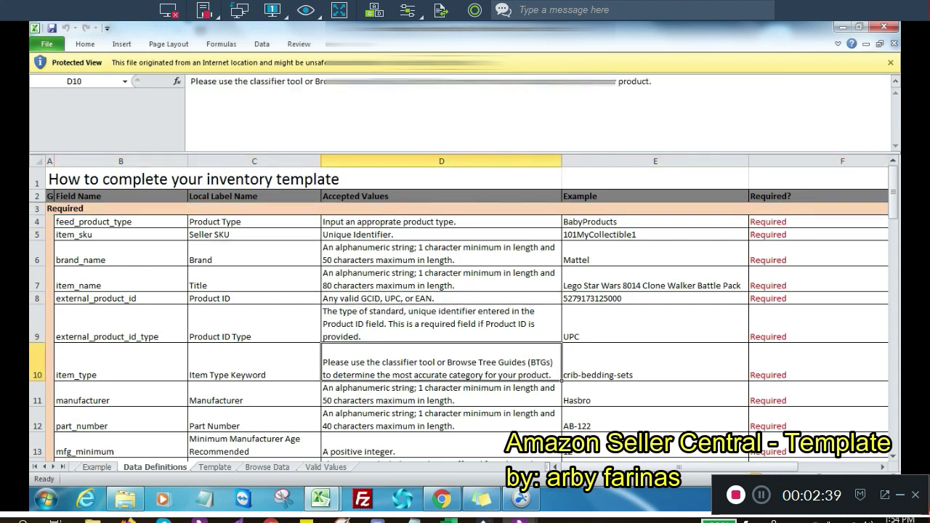
{"action": "key", "text": "Up"}
{"action": "key", "text": "Right"}
{"action": "scroll", "coordinate": [465, 312], "scroll_direction": "down", "scroll_amount": 4}
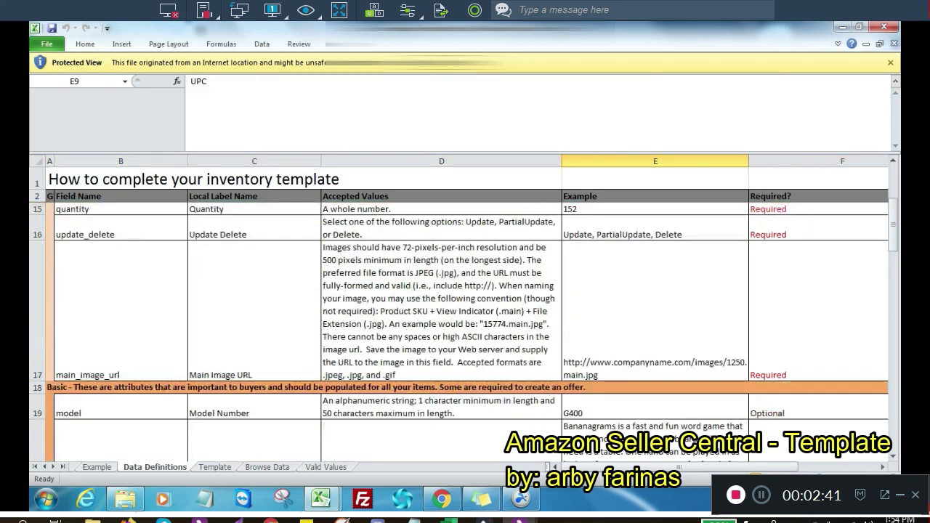
{"action": "scroll", "coordinate": [466, 313], "scroll_direction": "down", "scroll_amount": 4}
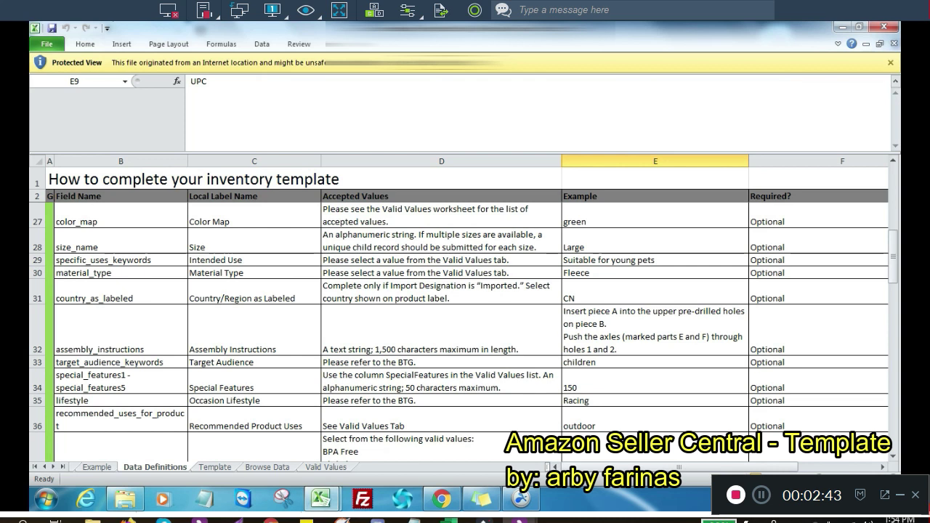
{"action": "key", "text": "ctrl+Page_Down"}
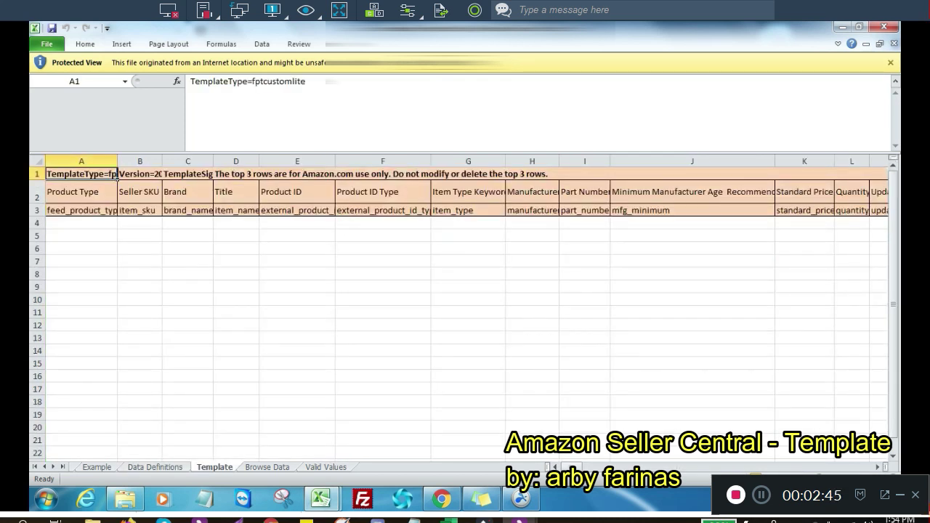
{"action": "key", "text": "Down"}
{"action": "key", "text": "Down"}
{"action": "key", "text": "Down"}
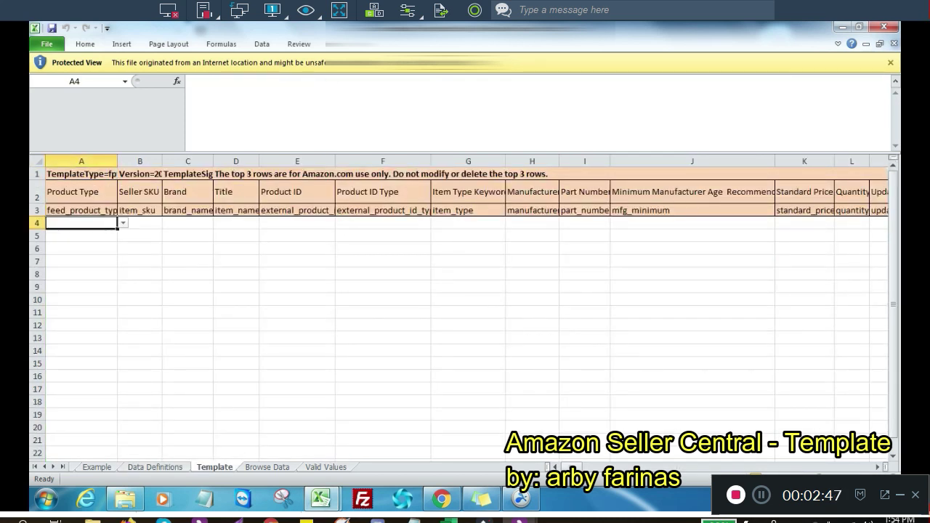
{"action": "key", "text": "alt+Down"}
{"action": "key", "text": "Down"}
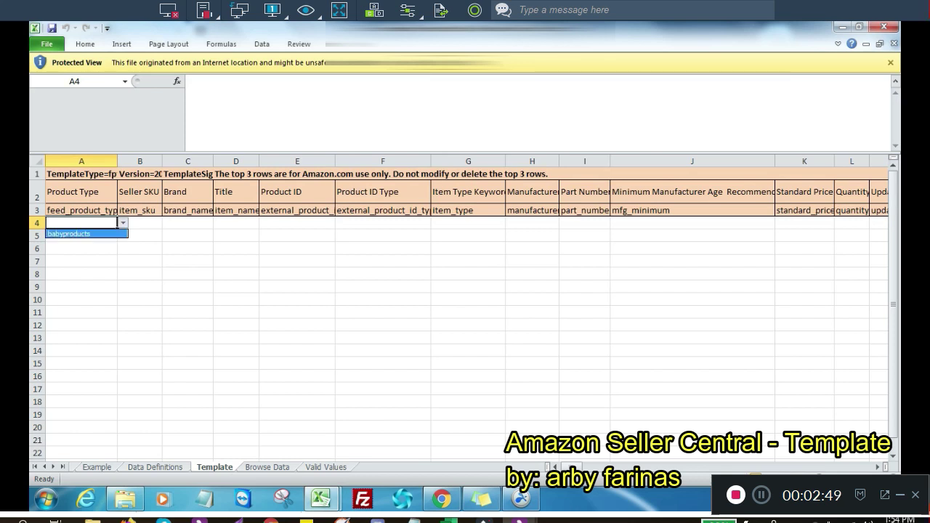
{"action": "key", "text": "Escape"}
{"action": "key", "text": "Right"}
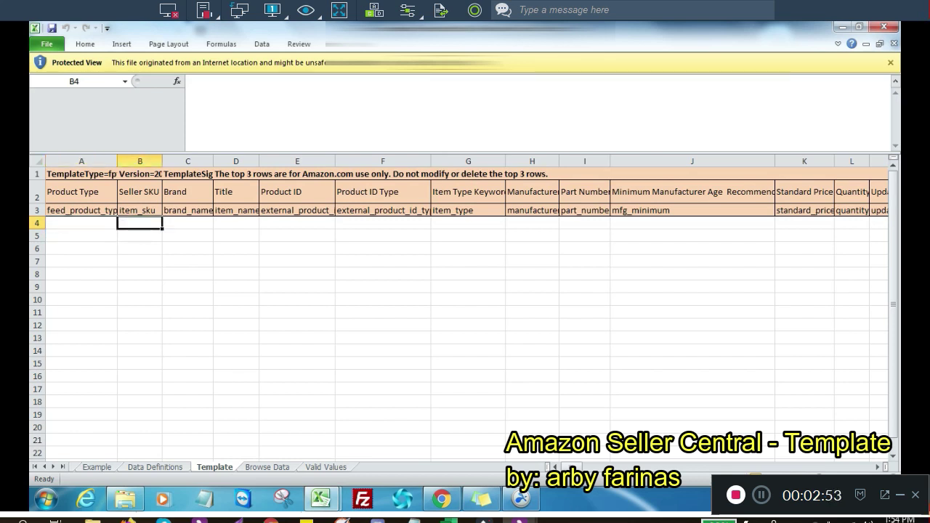
{"action": "key", "text": "Right"}
{"action": "key", "text": "Right"}
{"action": "key", "text": "Right"}
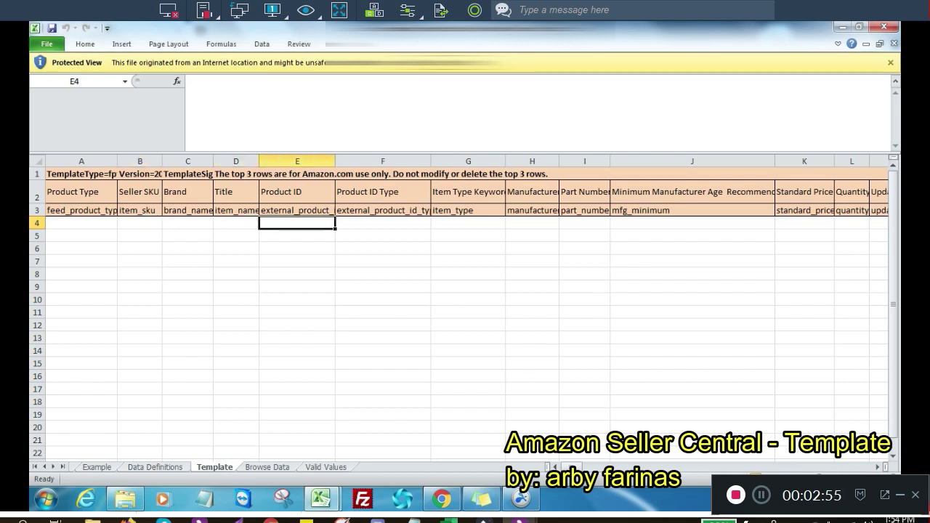
{"action": "key", "text": "Right"}
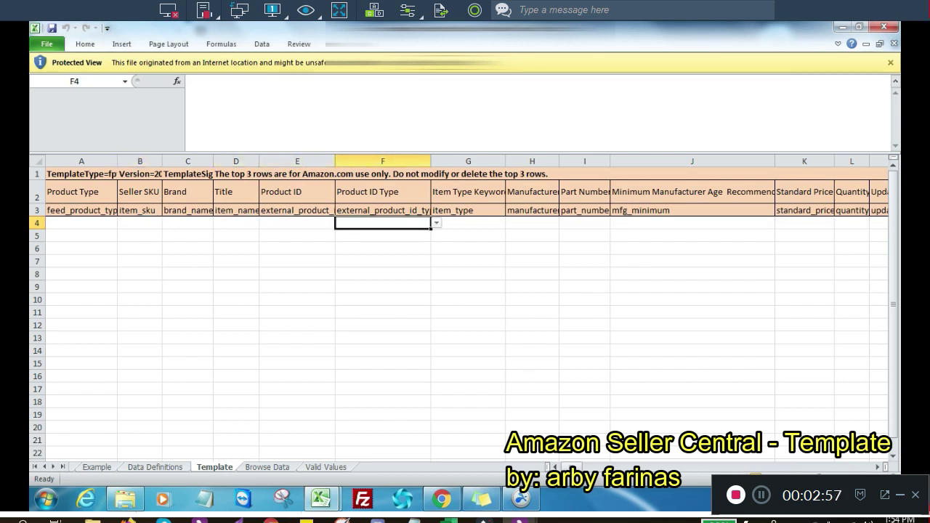
{"action": "left_click", "coordinate": [42, 174]}
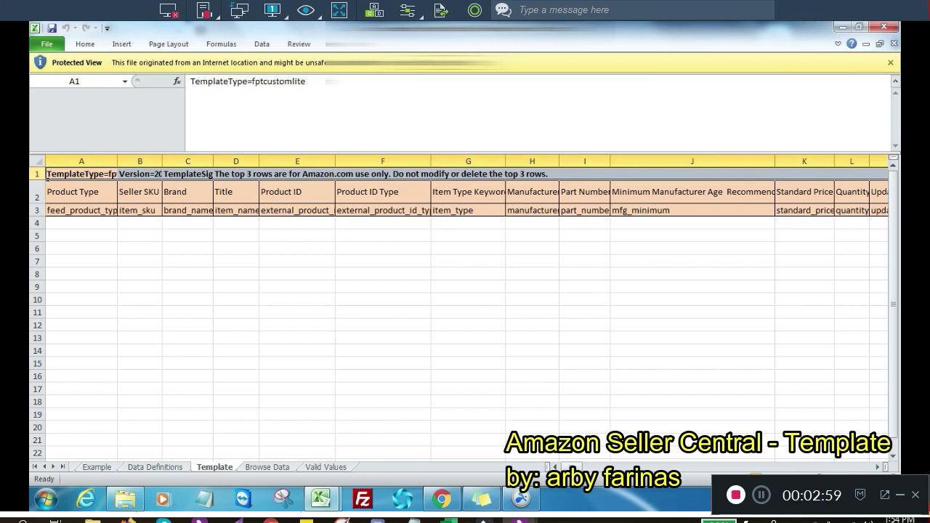
Step: Copy rows 1–4 of the Template sheet and bring up Excel's File information view
{"action": "left_click_drag", "start_coordinate": [47, 177], "coordinate": [48, 228]}
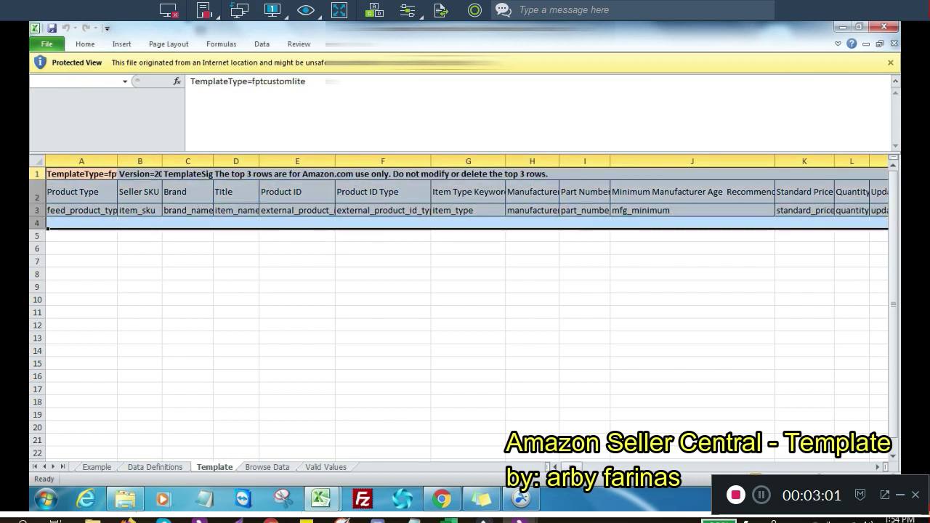
{"action": "right_click", "coordinate": [98, 202]}
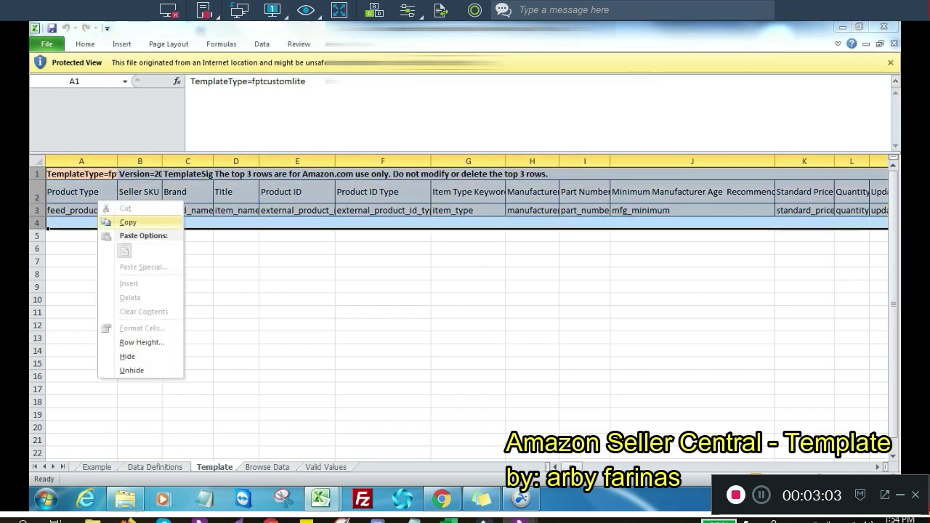
{"action": "left_click", "coordinate": [128, 222]}
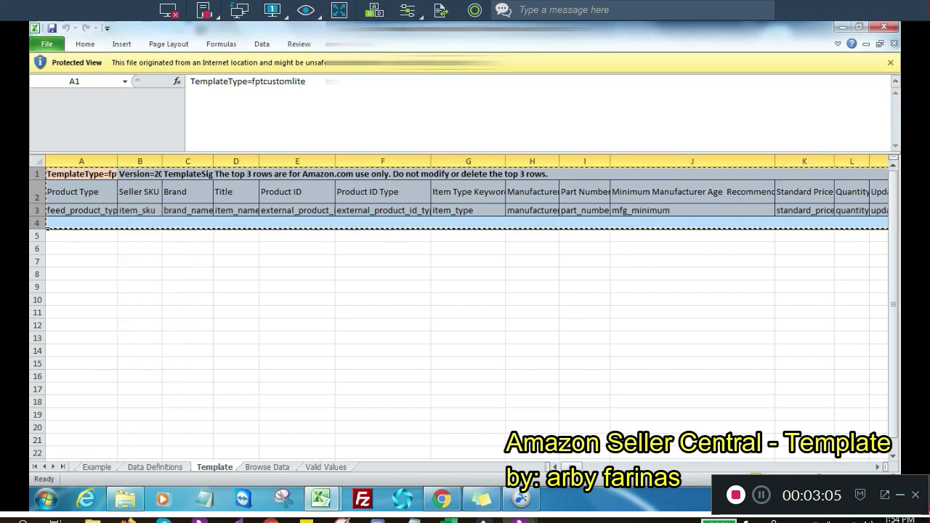
{"action": "key", "text": "alt+f"}
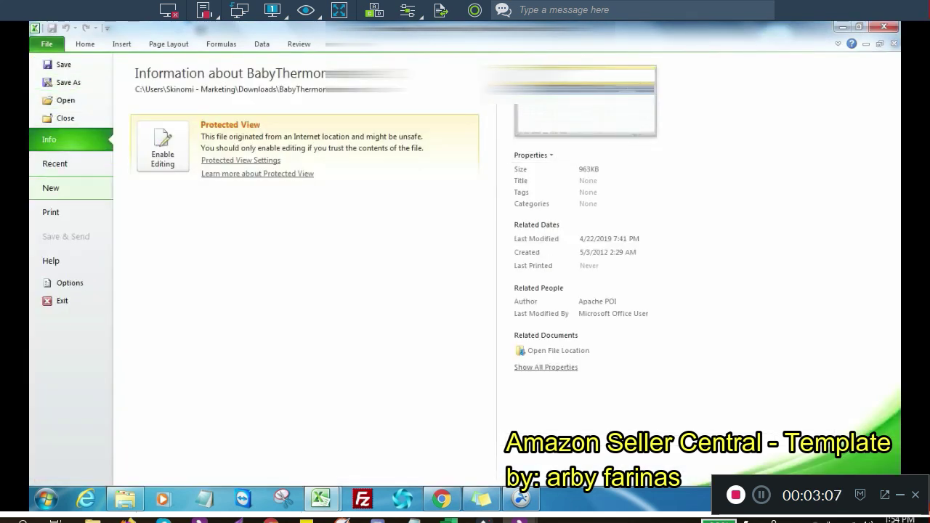
Step: Paste the copied template header rows into cell A1 of a new blank workbook
{"action": "left_click", "coordinate": [51, 188]}
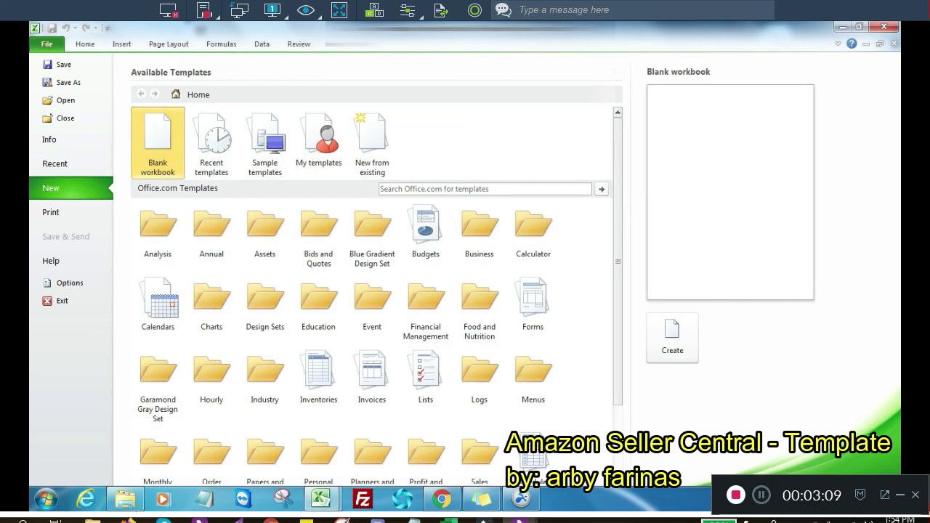
{"action": "key", "text": "Return"}
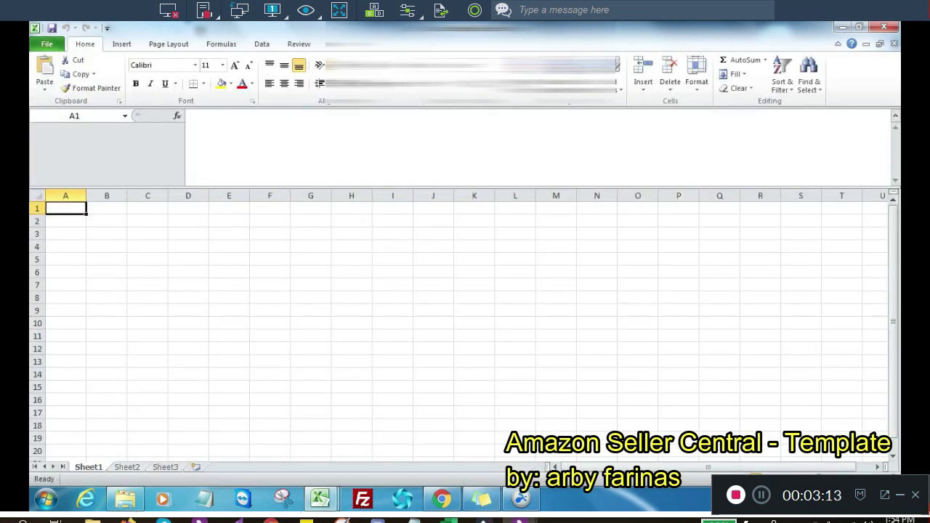
{"action": "right_click", "coordinate": [65, 208]}
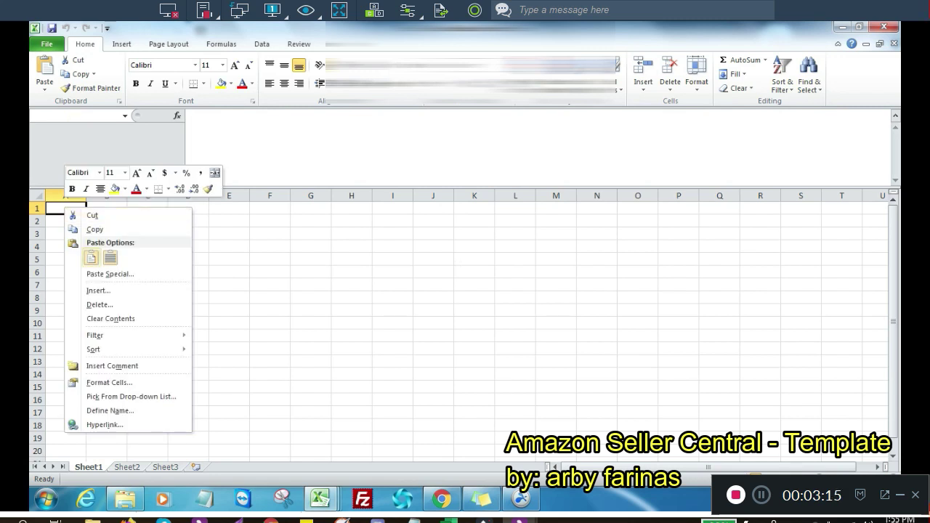
{"action": "left_click", "coordinate": [90, 257]}
{"action": "left_click", "coordinate": [474, 285]}
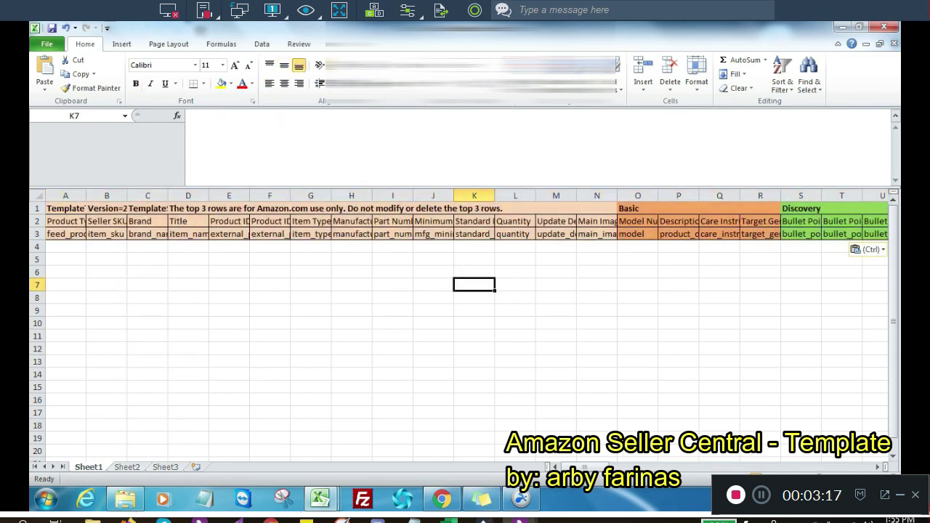
Step: Close the new workbook without saving and return to Seller Central in Chrome
{"action": "left_click", "coordinate": [47, 44]}
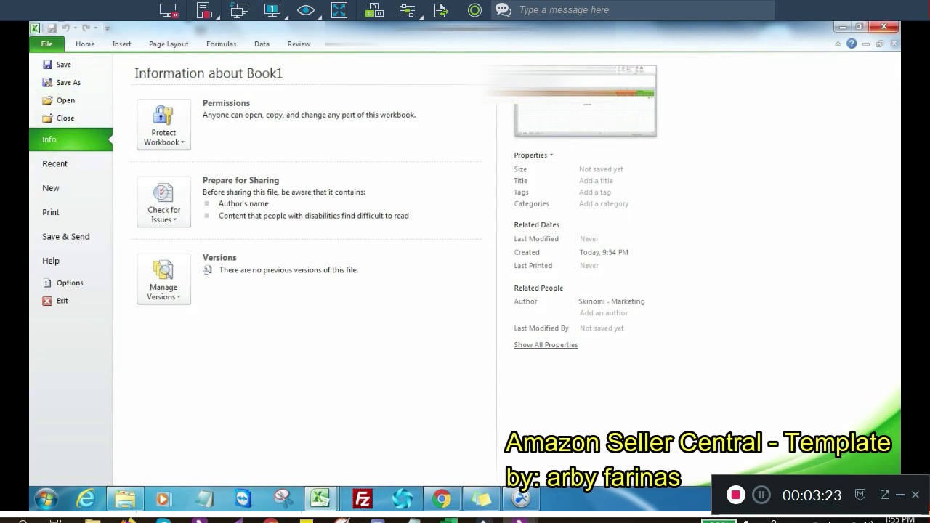
{"action": "left_click", "coordinate": [883, 27]}
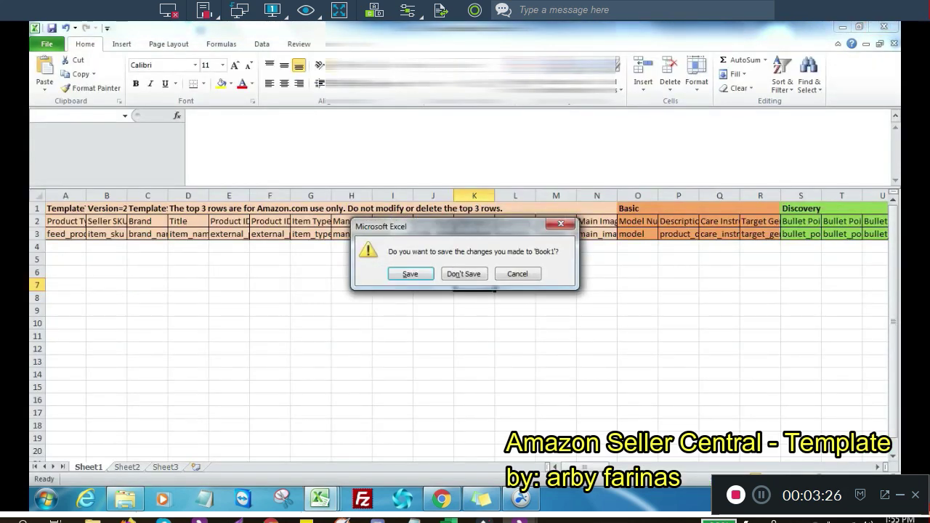
{"action": "key", "text": "n"}
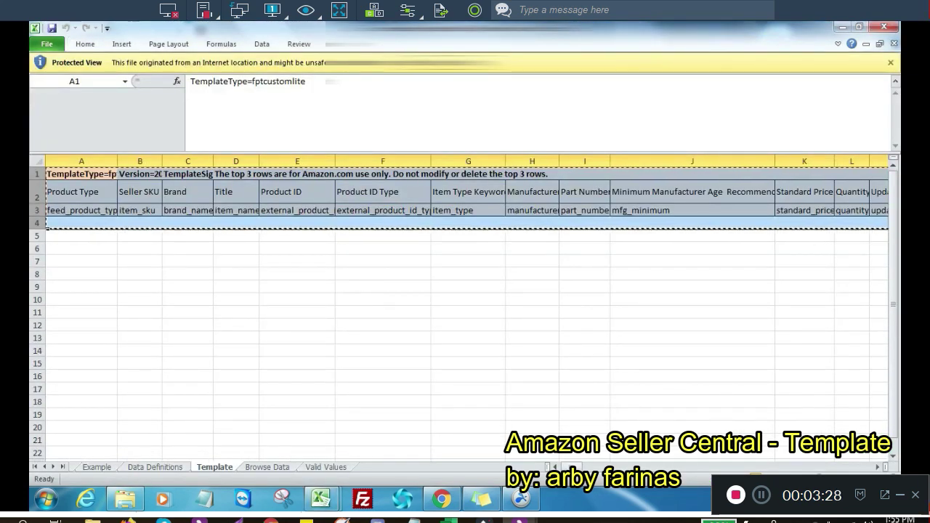
{"action": "key", "text": "alt+Tab"}
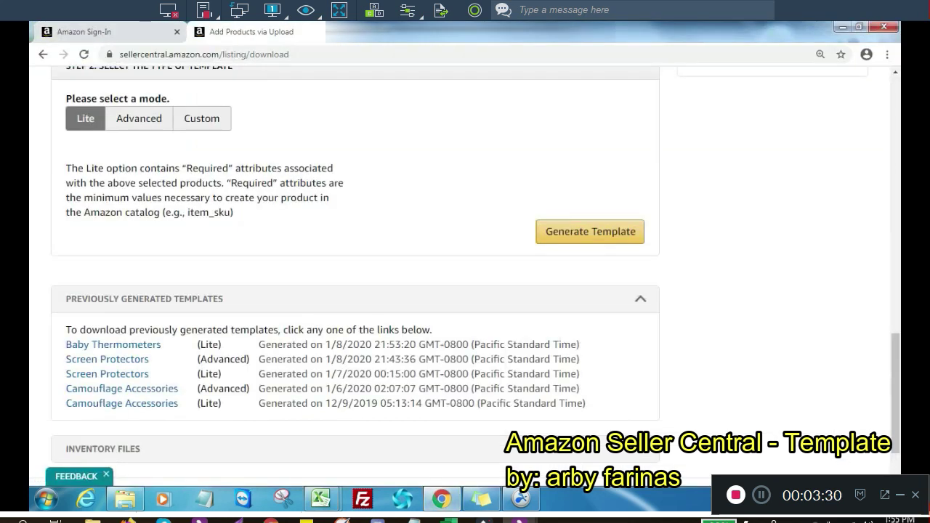
Step: Scroll back to the page tabs and switch to Check and Upload your Inventory File
{"action": "scroll", "coordinate": [465, 276], "scroll_direction": "up", "scroll_amount": 5}
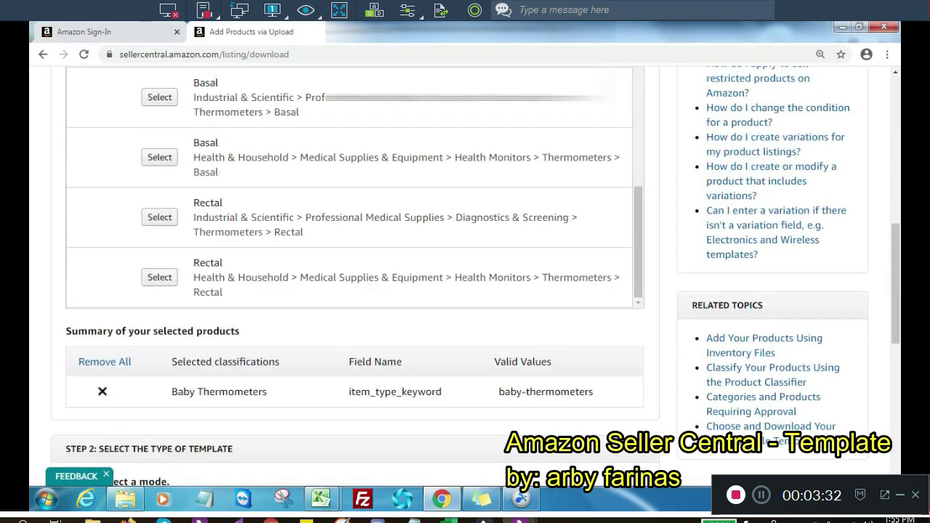
{"action": "scroll", "coordinate": [349, 189], "scroll_direction": "up", "scroll_amount": 3}
{"action": "scroll", "coordinate": [349, 189], "scroll_direction": "up", "scroll_amount": 10}
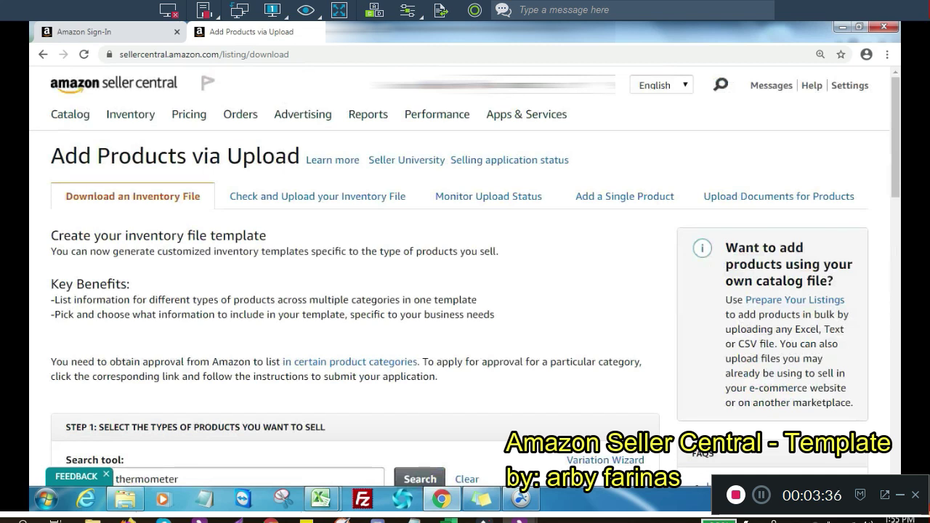
{"action": "left_click", "coordinate": [318, 196]}
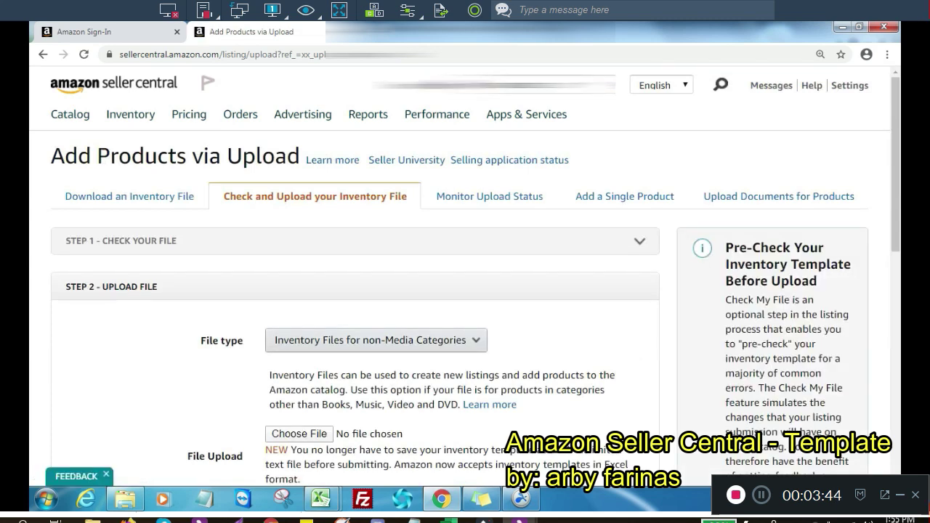
{"action": "scroll", "coordinate": [377, 340], "scroll_direction": "down", "scroll_amount": 3}
{"action": "scroll", "coordinate": [377, 340], "scroll_direction": "down", "scroll_amount": 2}
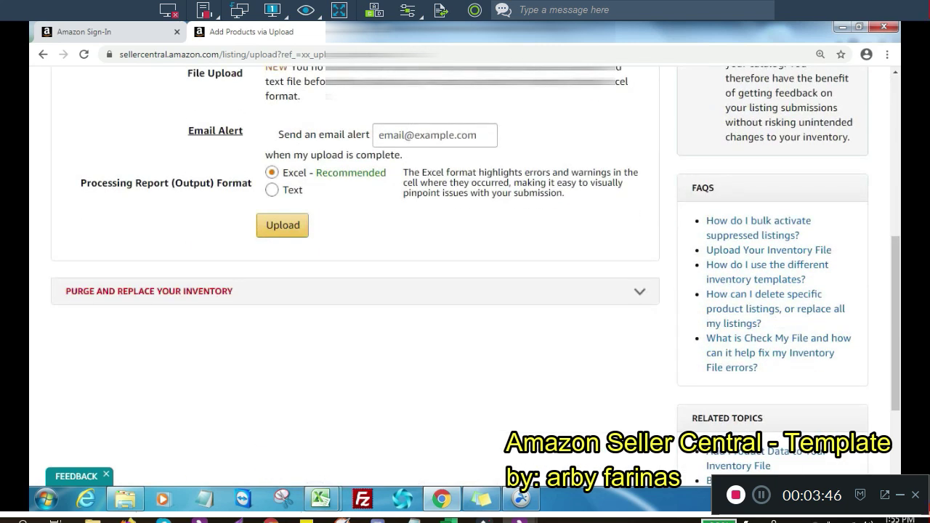
{"action": "scroll", "coordinate": [376, 340], "scroll_direction": "up", "scroll_amount": 2}
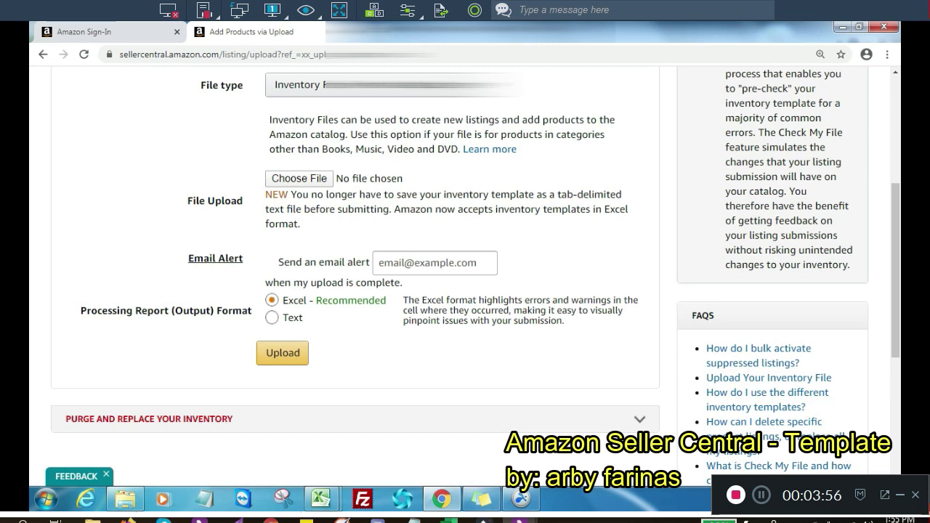
{"action": "scroll", "coordinate": [465, 276], "scroll_direction": "up", "scroll_amount": 4}
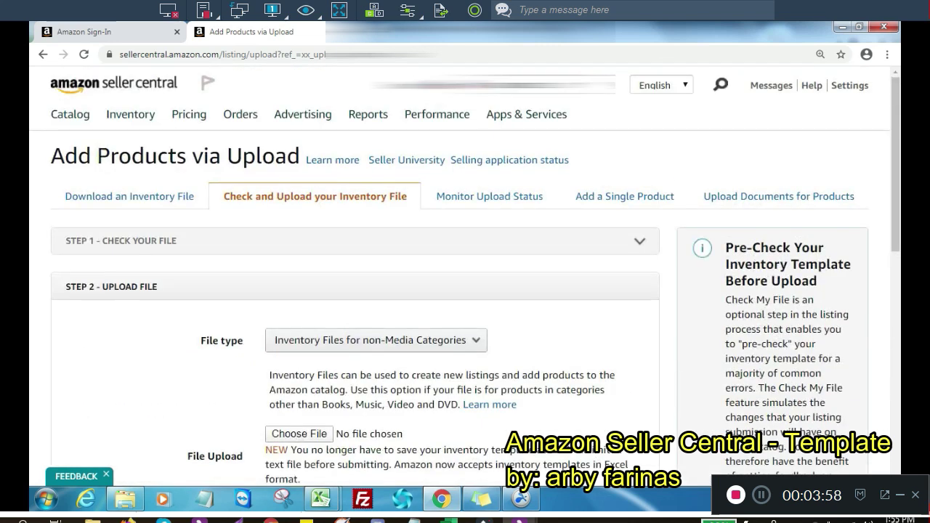